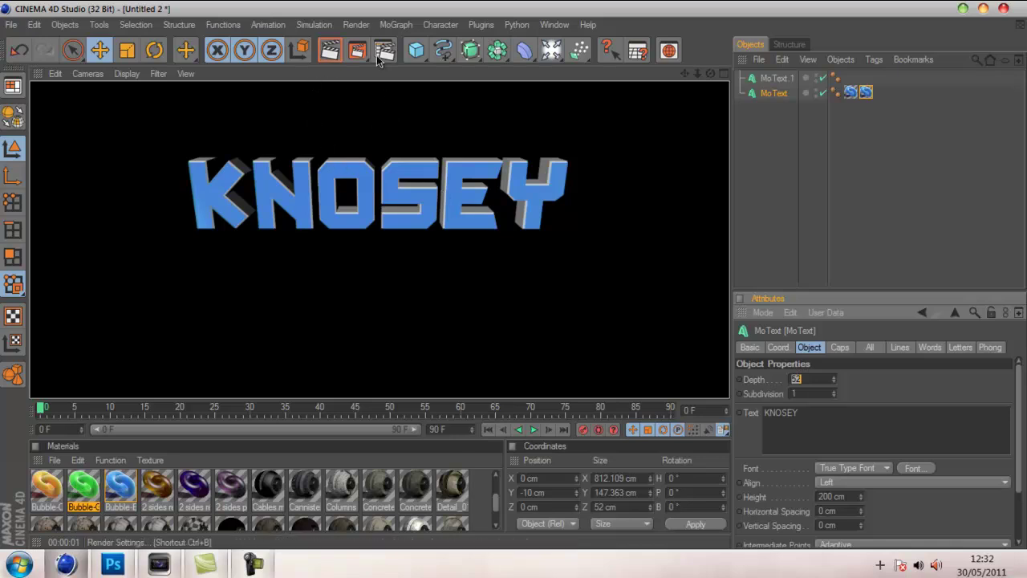
Step: In Render Settings > Save, enable Alpha Channel, choose PNG, and save as KNOSEY on the Desktop
click(357, 25)
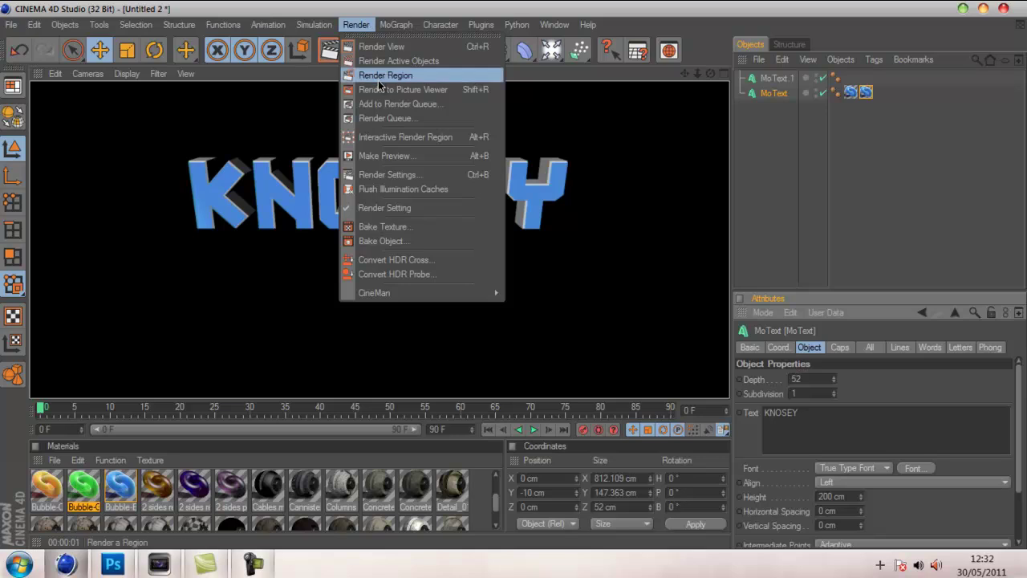
click(396, 174)
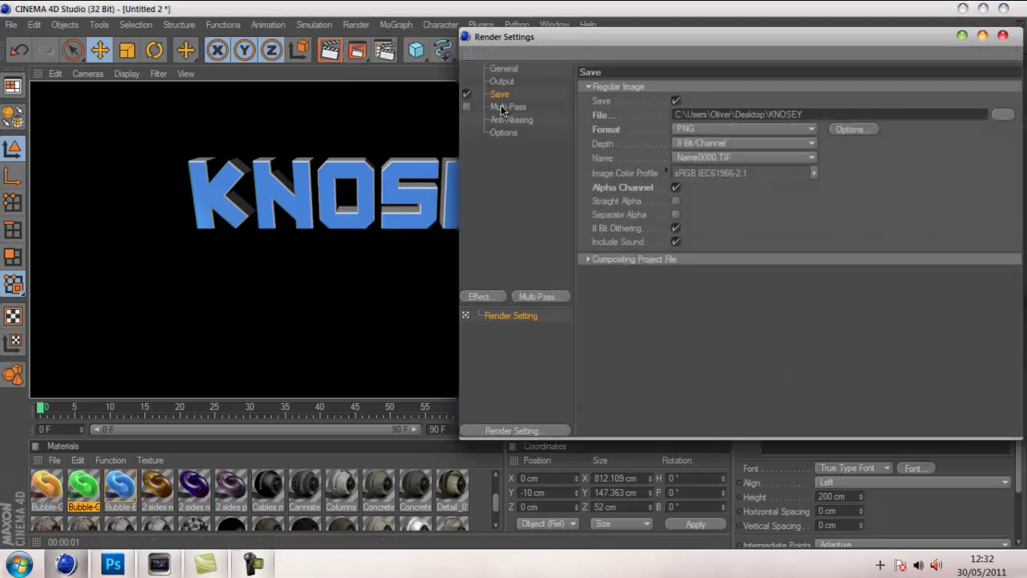
click(496, 96)
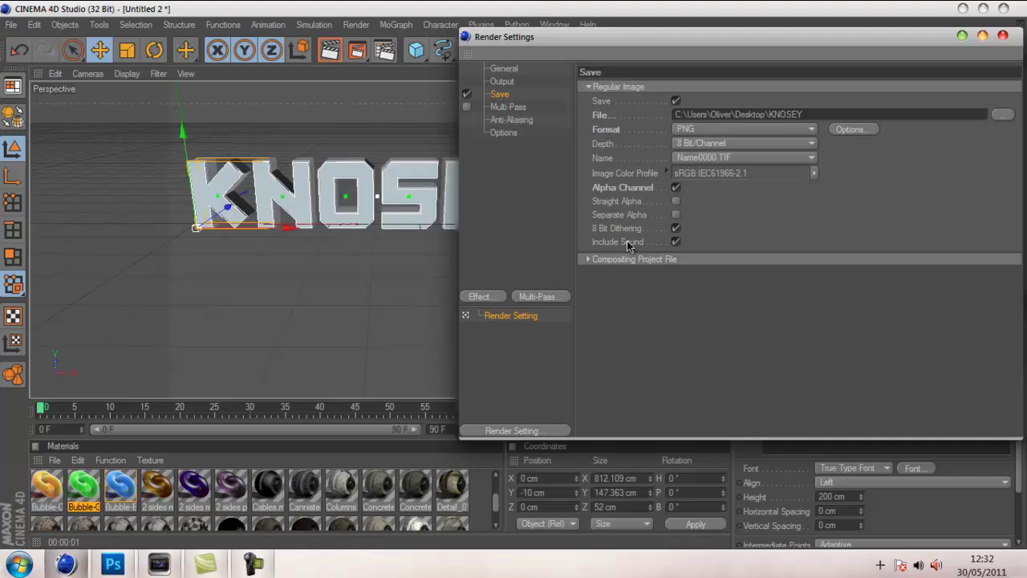
click(675, 189)
click(801, 132)
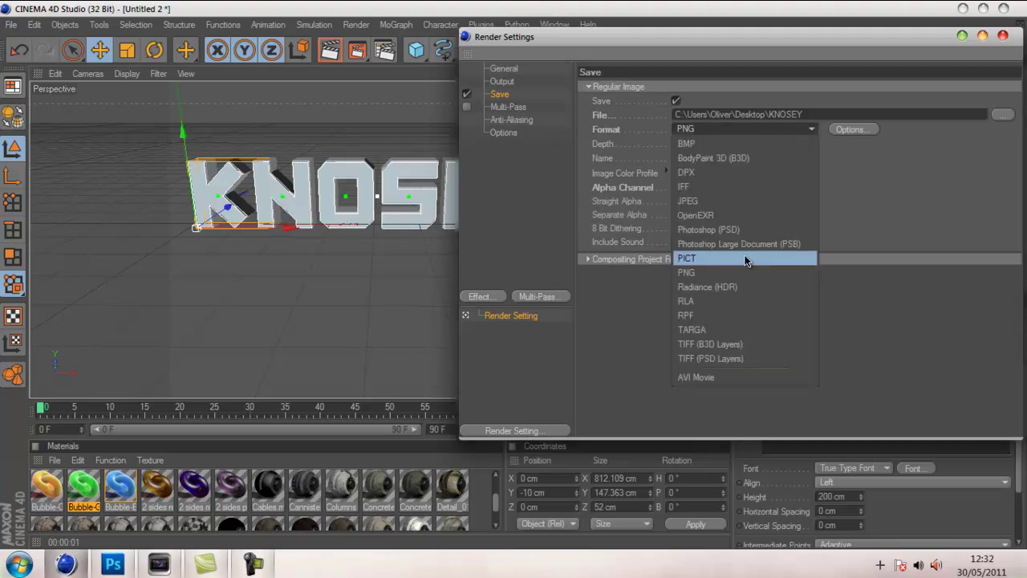
click(695, 273)
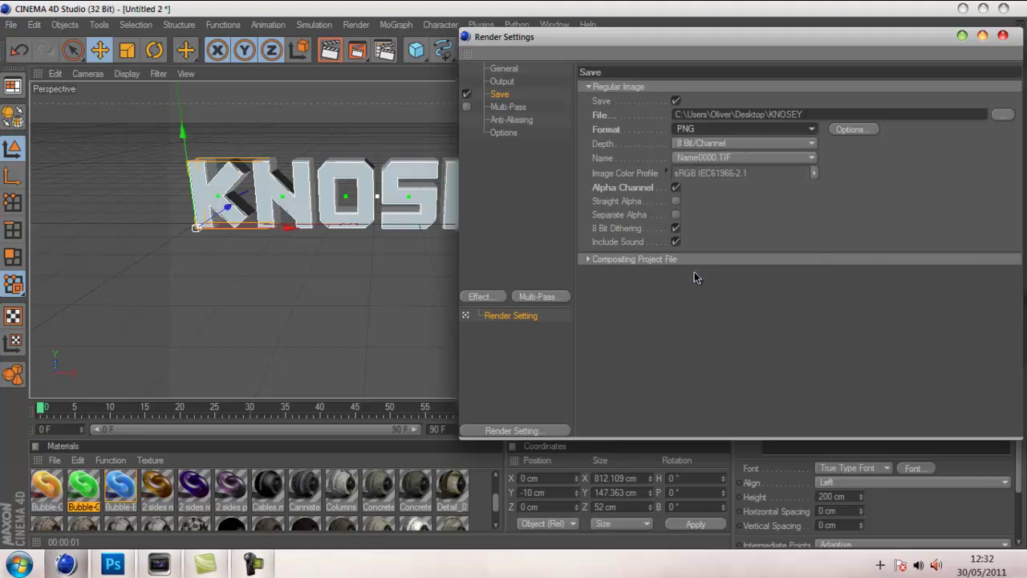
click(1005, 117)
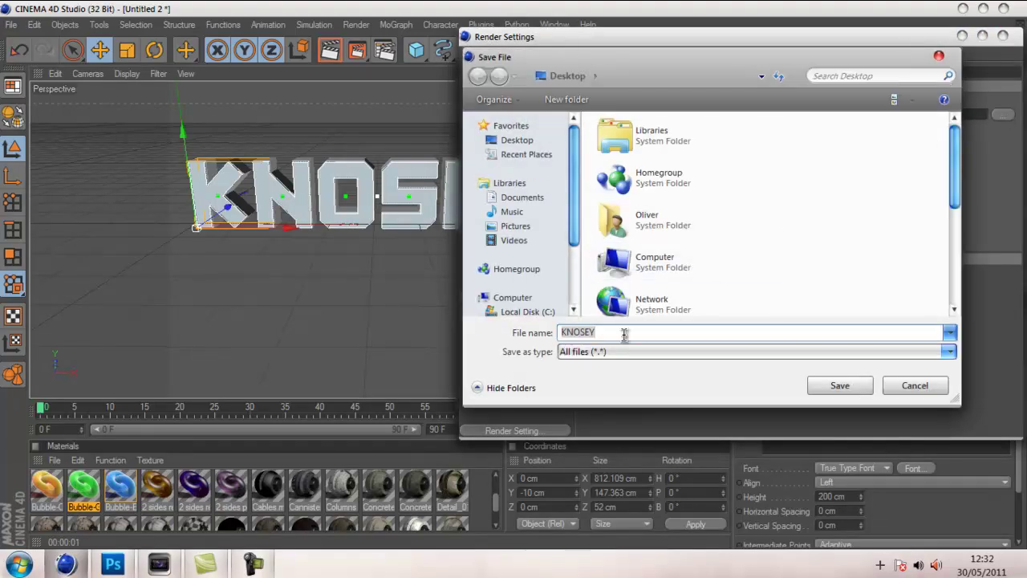
key(Return)
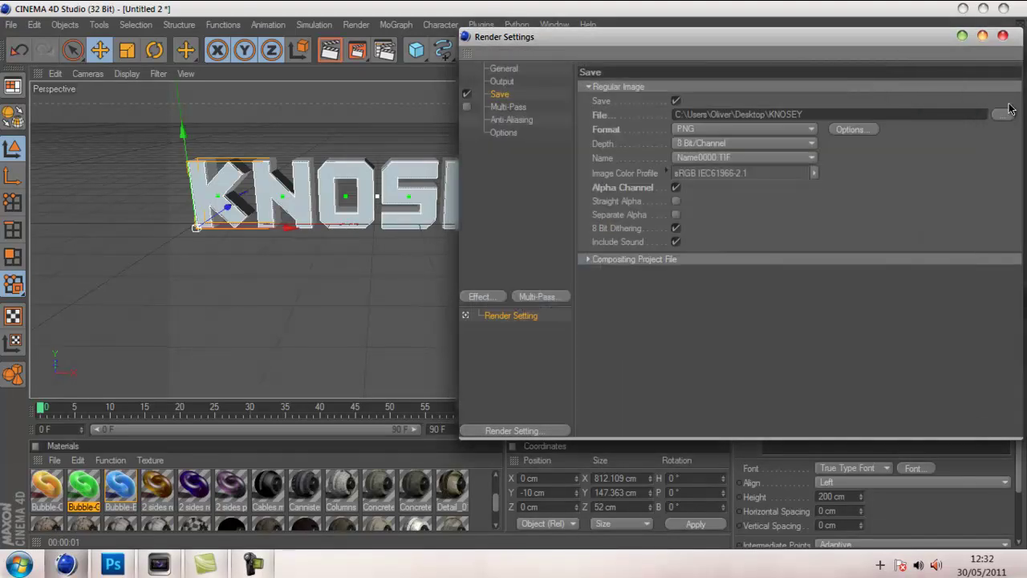
click(1004, 37)
Step: Render to the Picture Viewer, confirming the overwrite of KNOSEY.png, then close the viewer
click(351, 25)
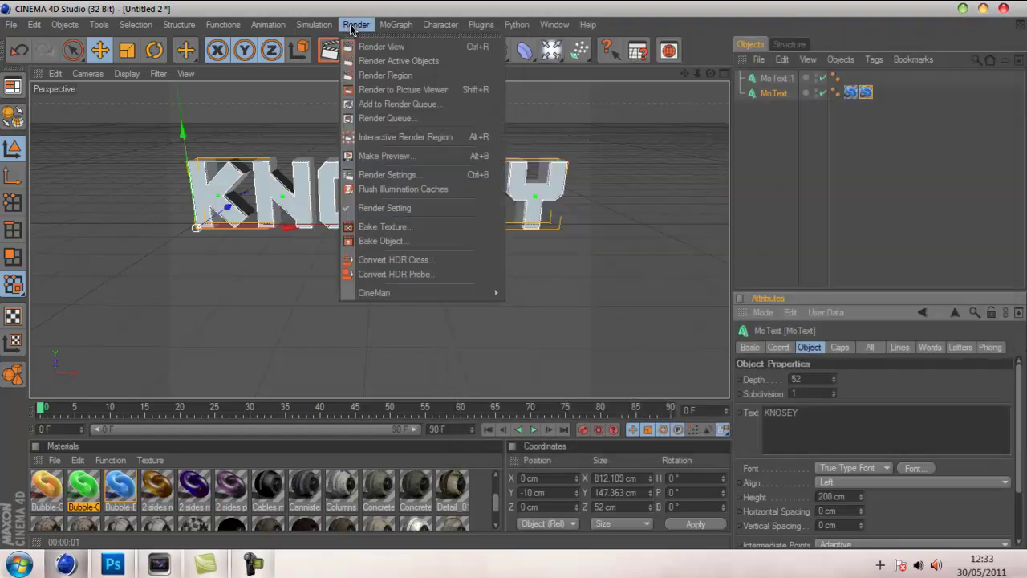
click(404, 90)
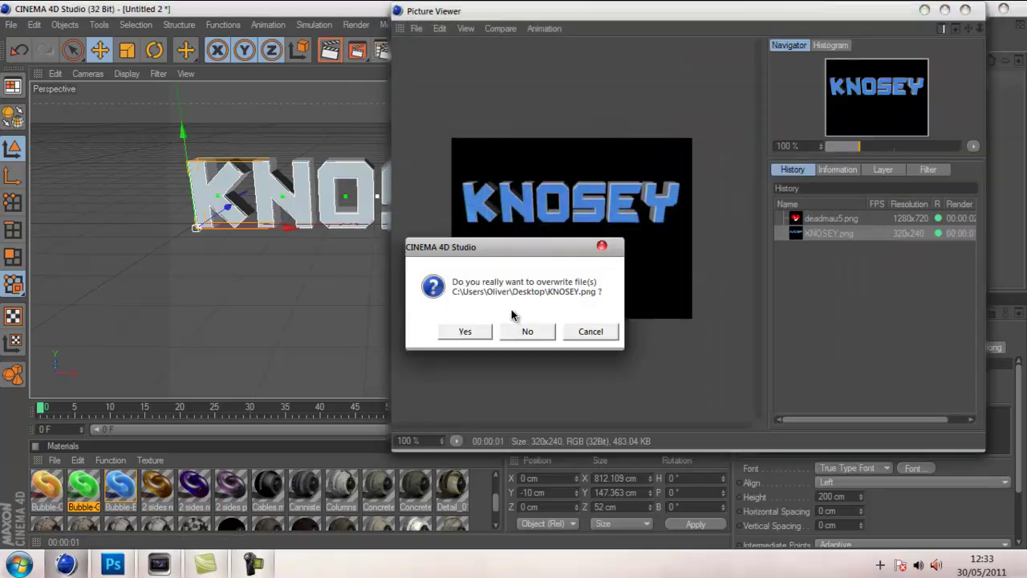
click(467, 331)
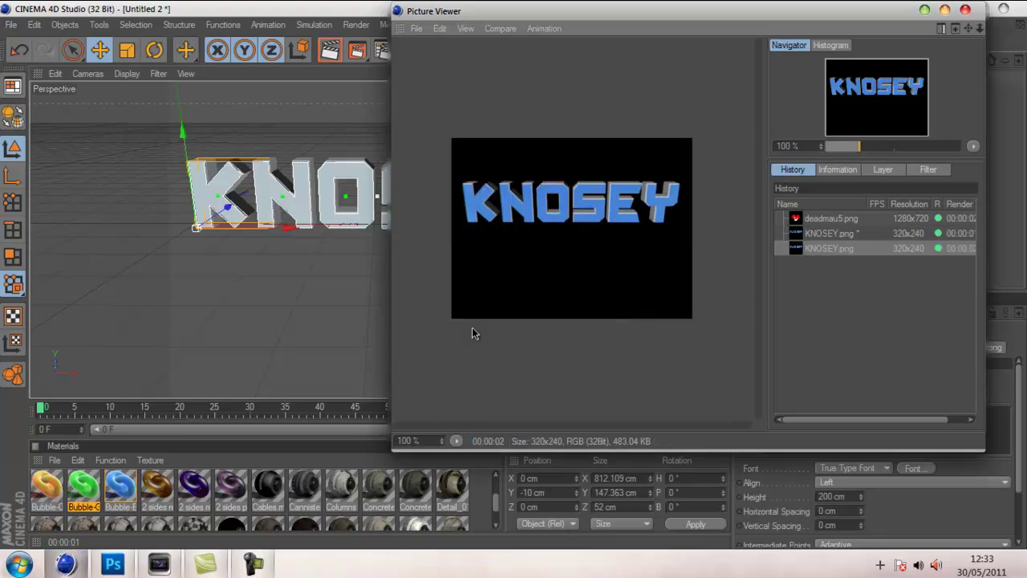
click(967, 11)
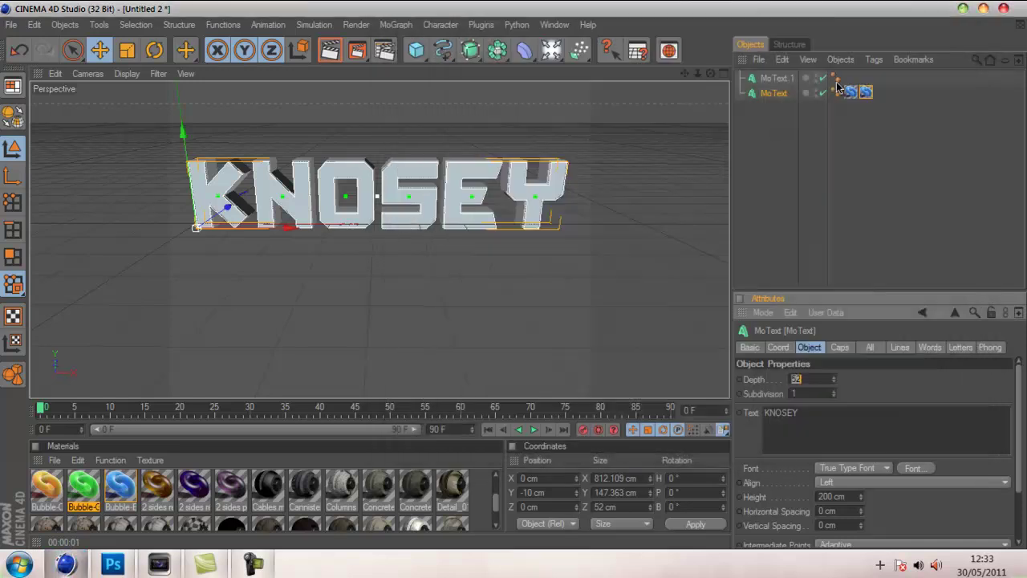
Step: In Vegas Pro, import KNOSEY.png with File > Open
click(169, 564)
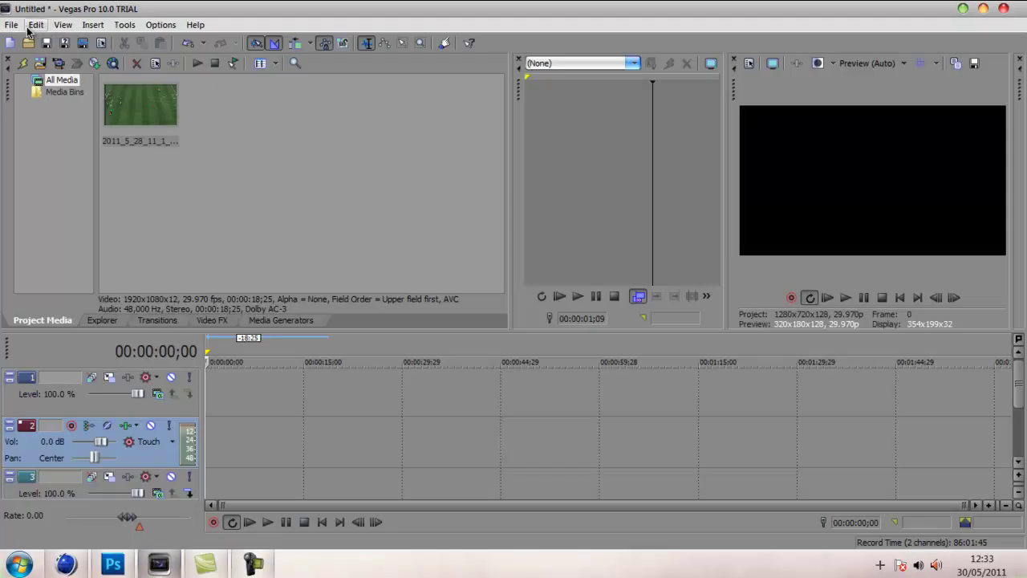
click(14, 26)
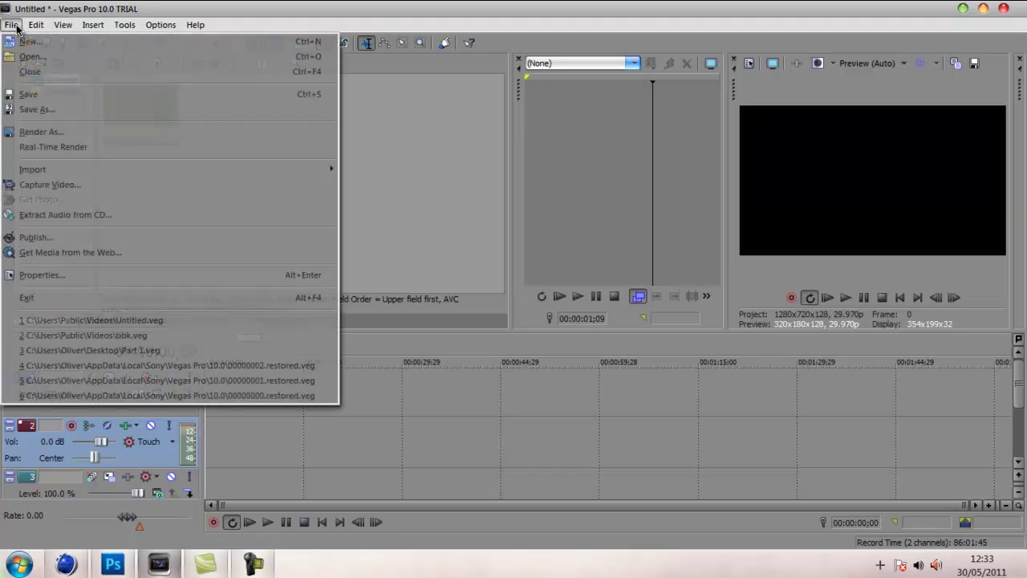
click(22, 54)
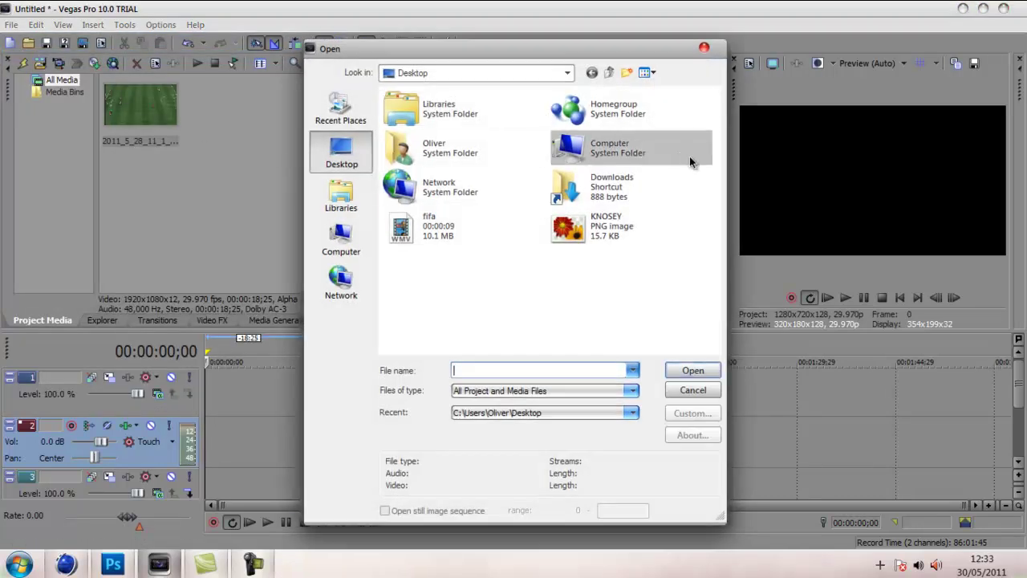
double_click(634, 222)
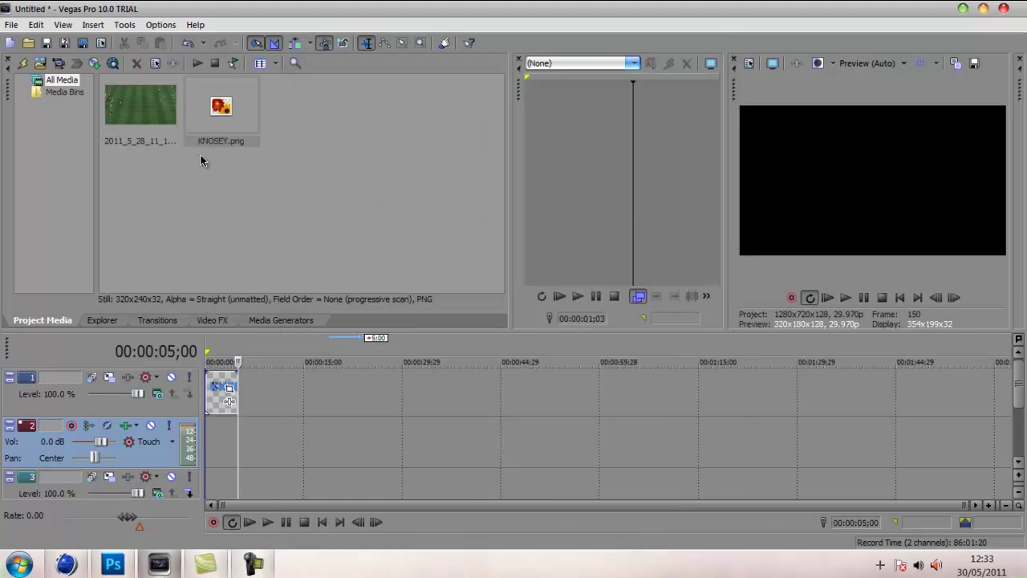
Step: Delete the KNOSEY.png event from track 1, leaving it only in Project Media
click(218, 387)
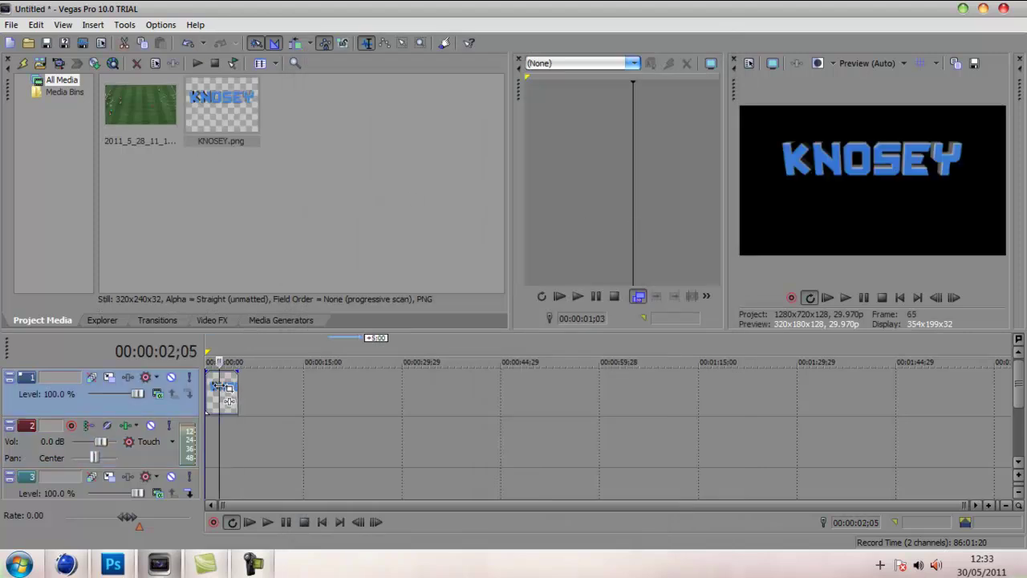
key(Delete)
click(207, 386)
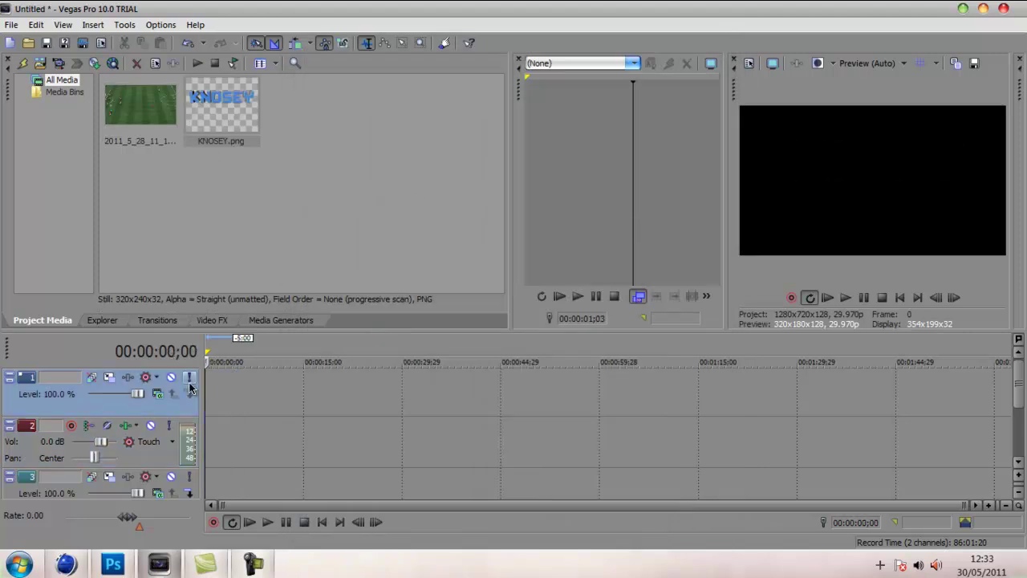
click(147, 83)
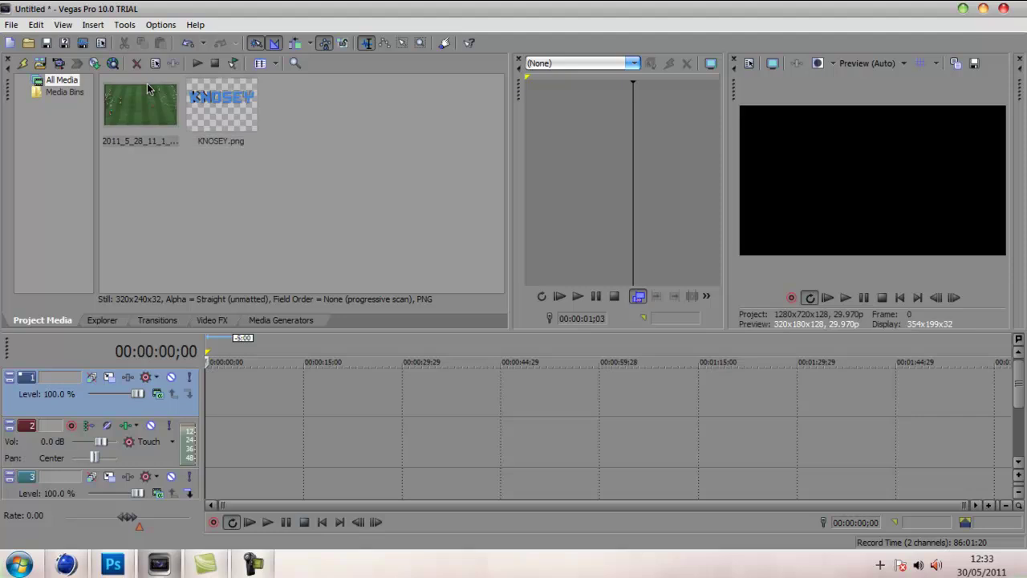
Step: Place the FIFA footage on a lower track and KNOSEY.png on track 1 at the start
drag(147, 82, 206, 413)
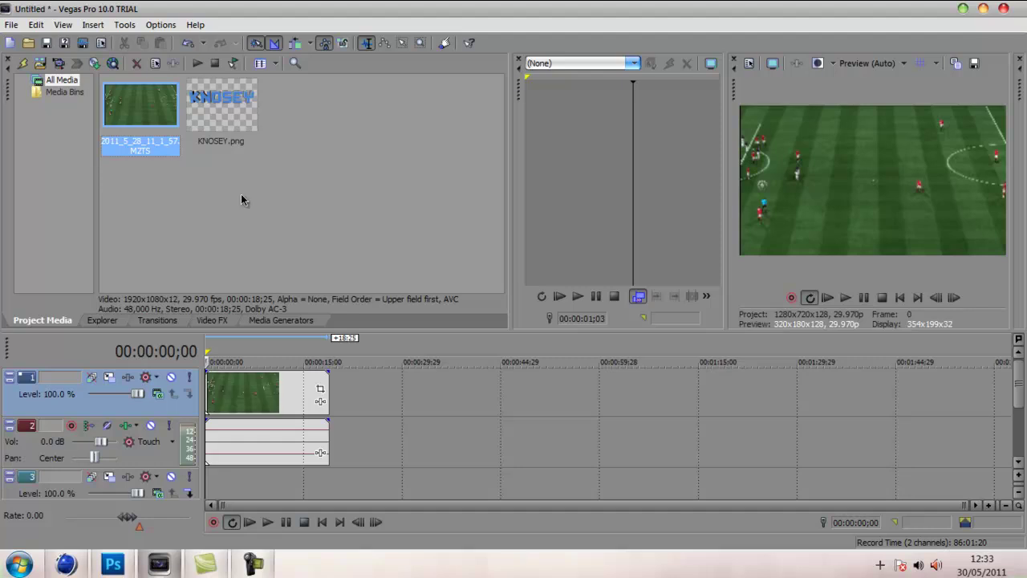
click(237, 401)
scroll(233, 393, down, 1)
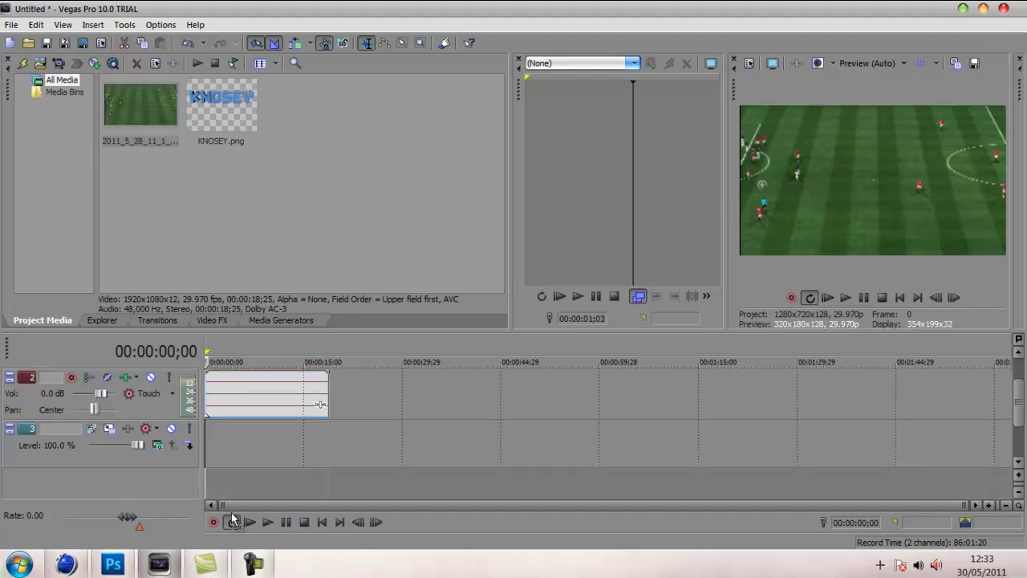
scroll(241, 393, up, 1)
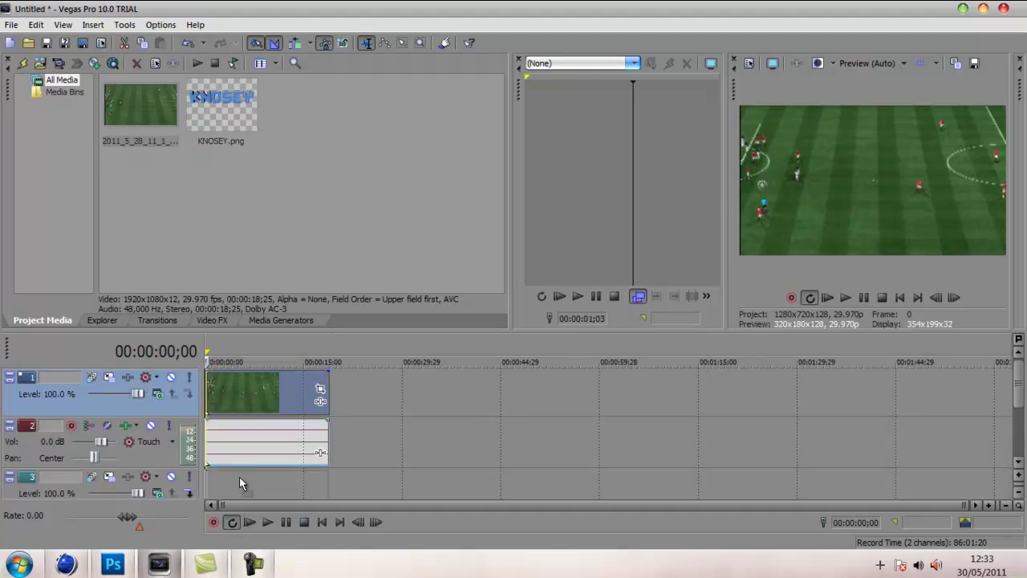
click(224, 94)
drag(225, 94, 215, 388)
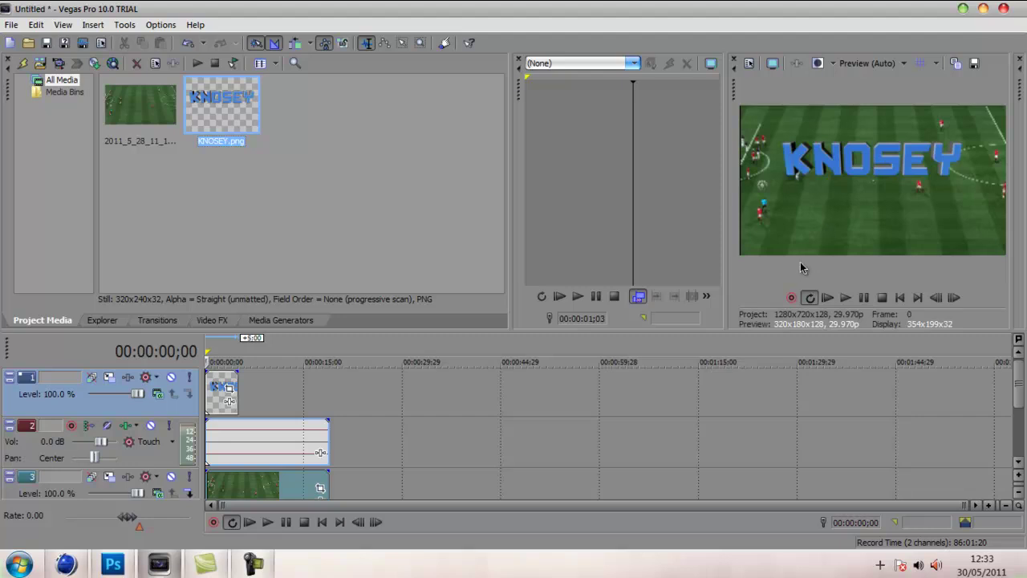
Step: Preview the KNOSEY overlay over the match from the start, then select the KNOSEY event
click(829, 298)
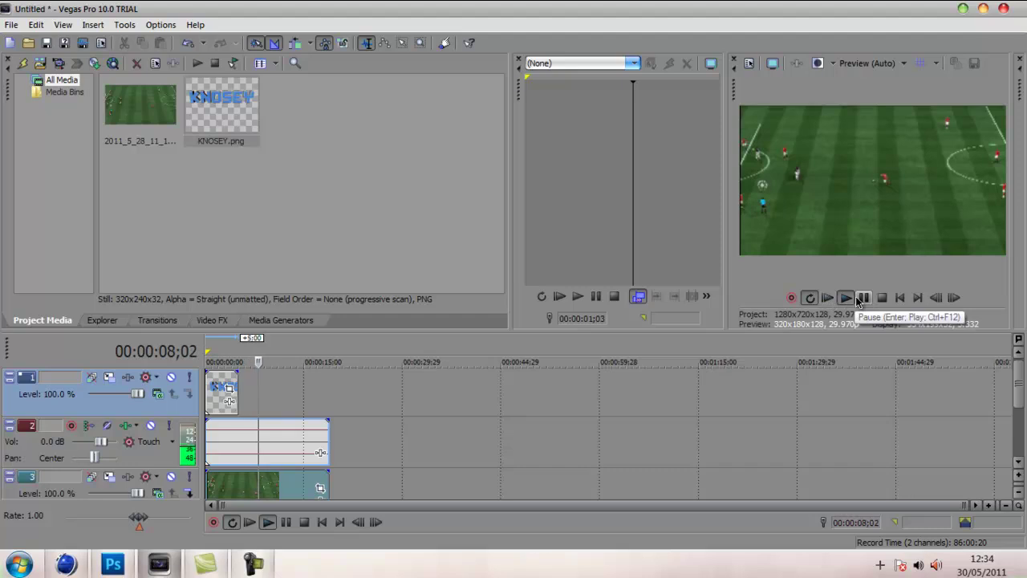
click(858, 299)
click(846, 298)
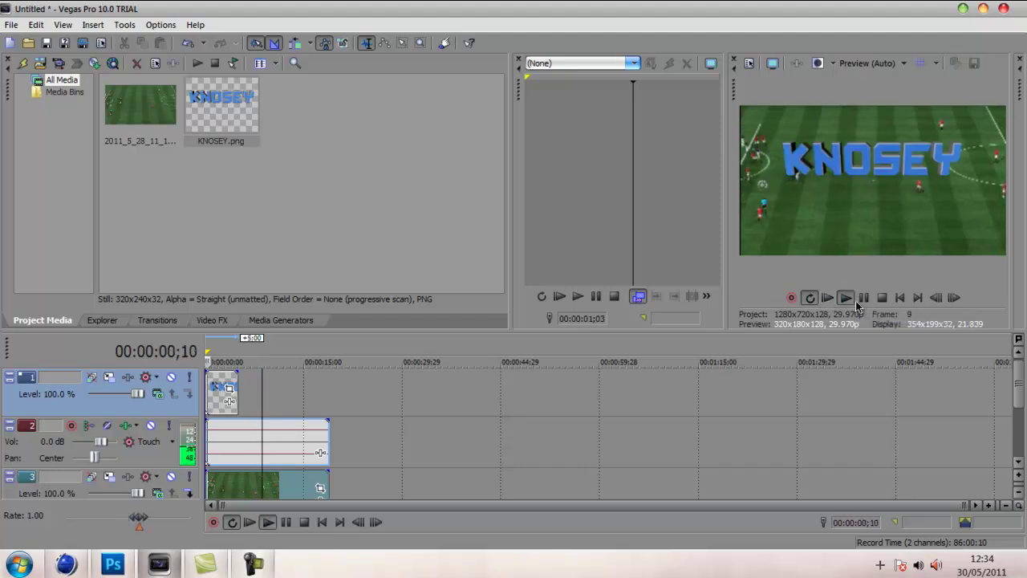
key(Return)
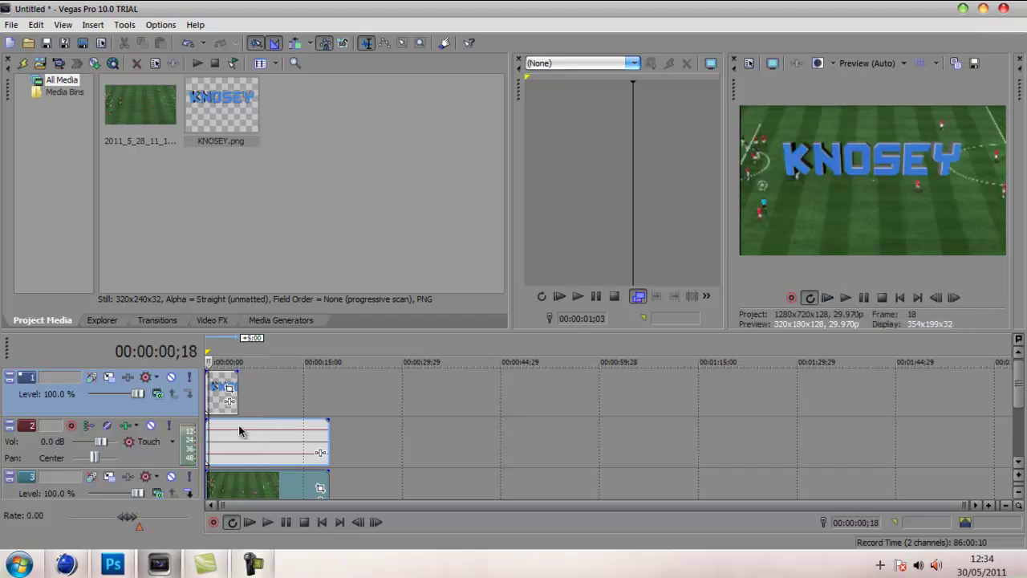
click(208, 393)
click(234, 387)
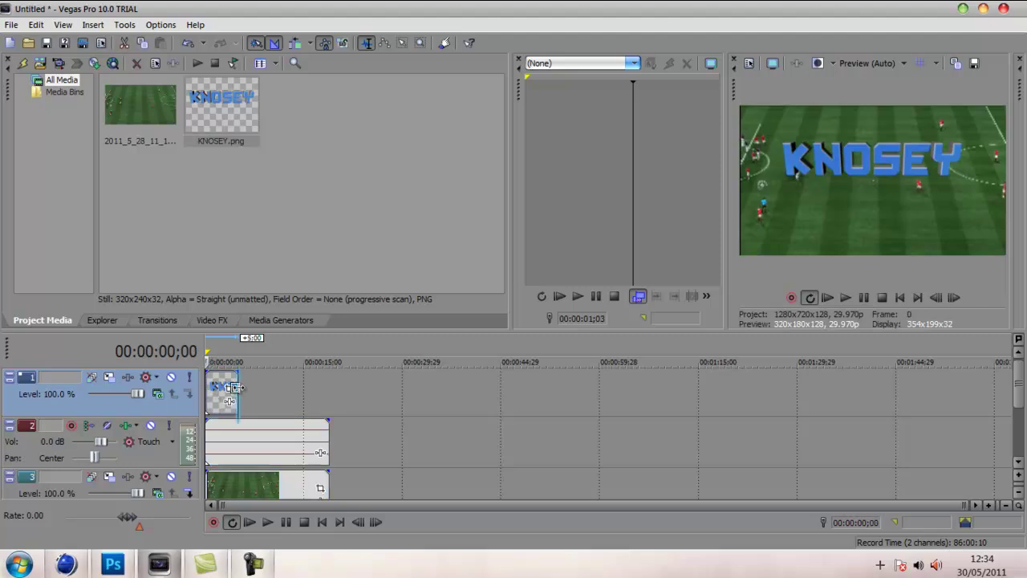
Step: Stretch the KNOSEY event to the FIFA clip's end, about 15 seconds, and play it back
drag(235, 387, 326, 392)
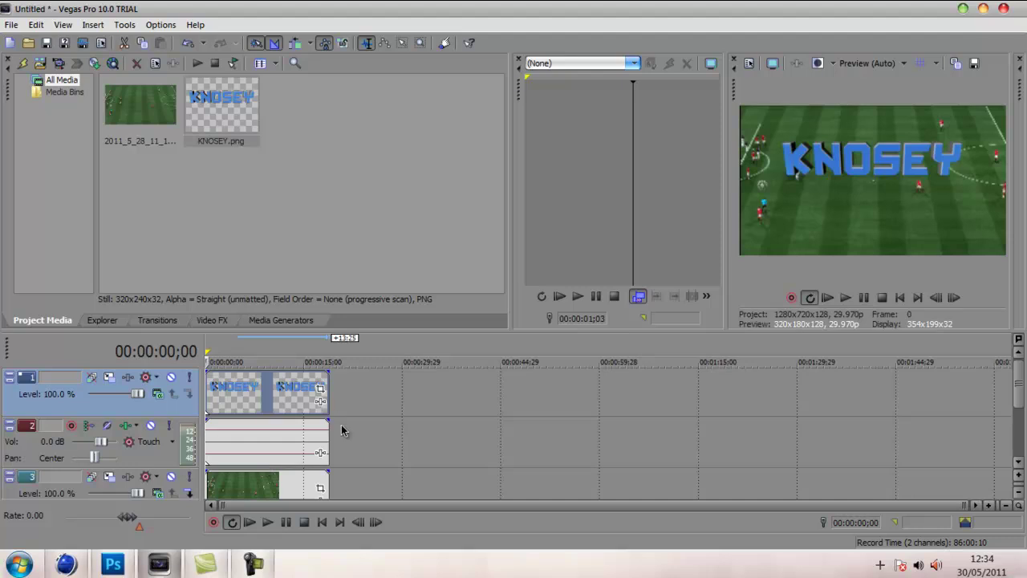
click(828, 297)
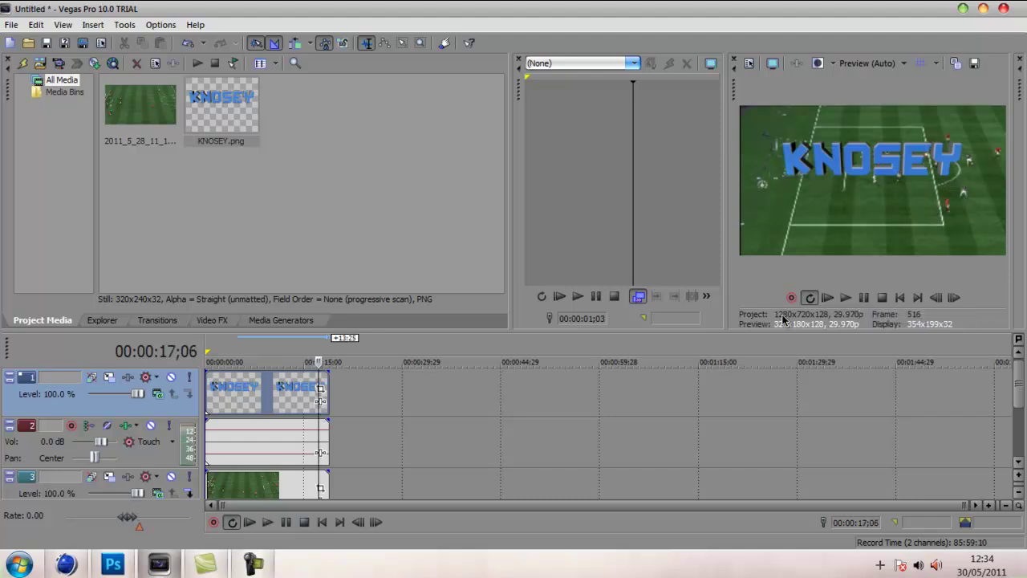
click(828, 298)
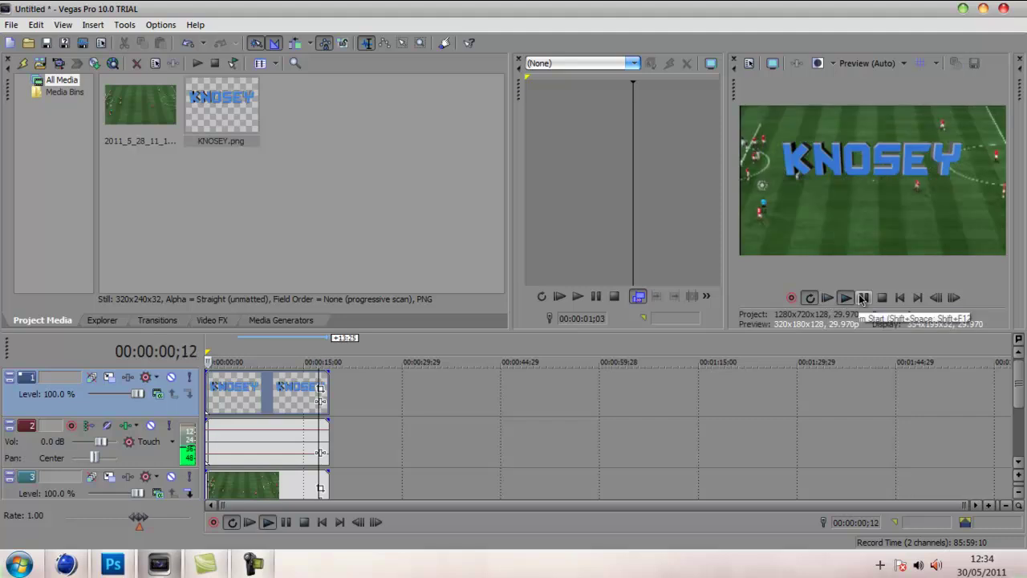
click(863, 297)
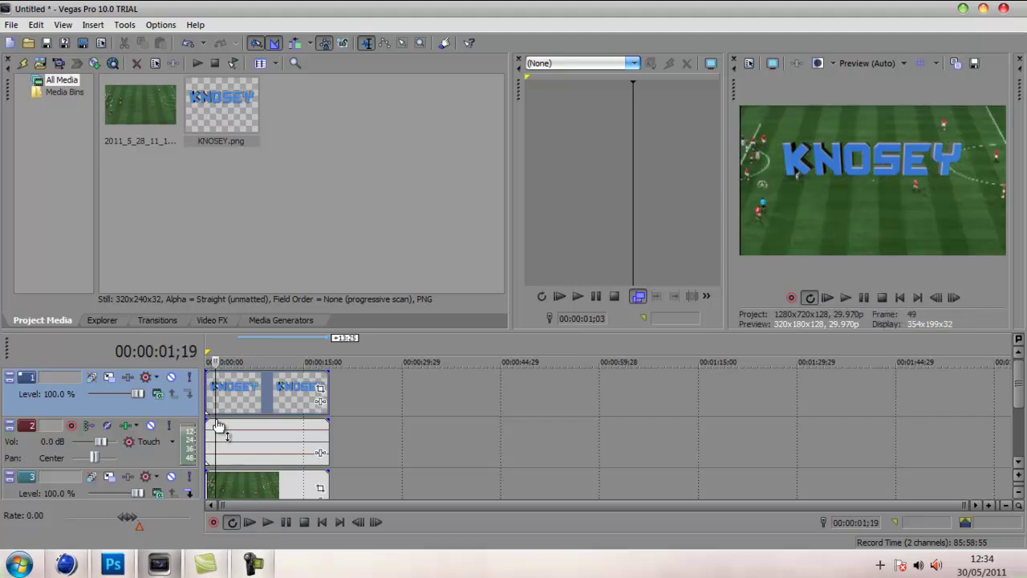
click(211, 393)
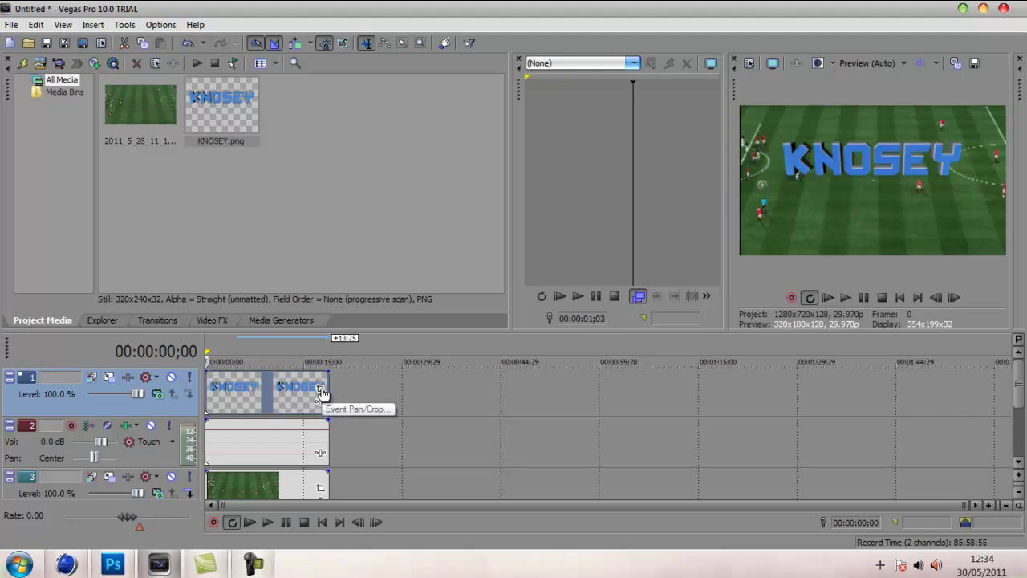
Step: In Event Pan/Crop, enlarge and shift the framing box so KNOSEY sits small at bottom-right
click(322, 391)
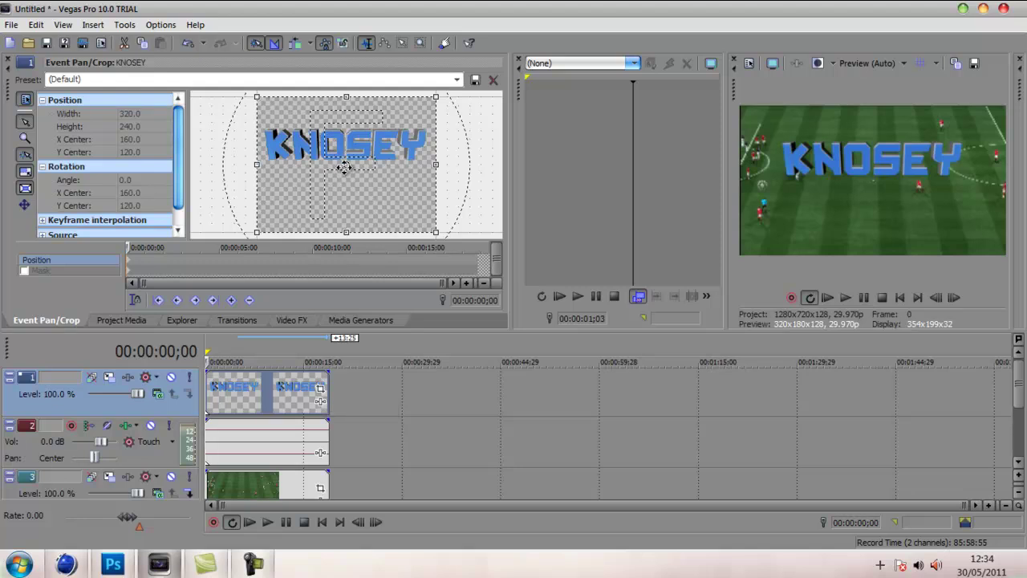
drag(343, 163, 366, 181)
mouse_move(329, 141)
mouse_down()
mouse_move(350, 157)
mouse_move(318, 157)
mouse_up()
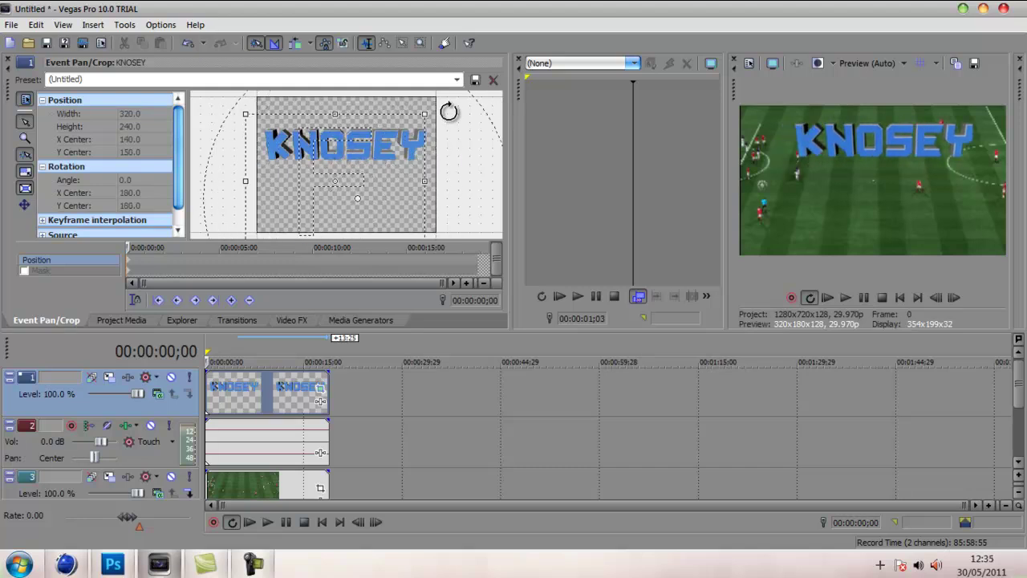
drag(427, 110, 482, 81)
drag(356, 138, 343, 58)
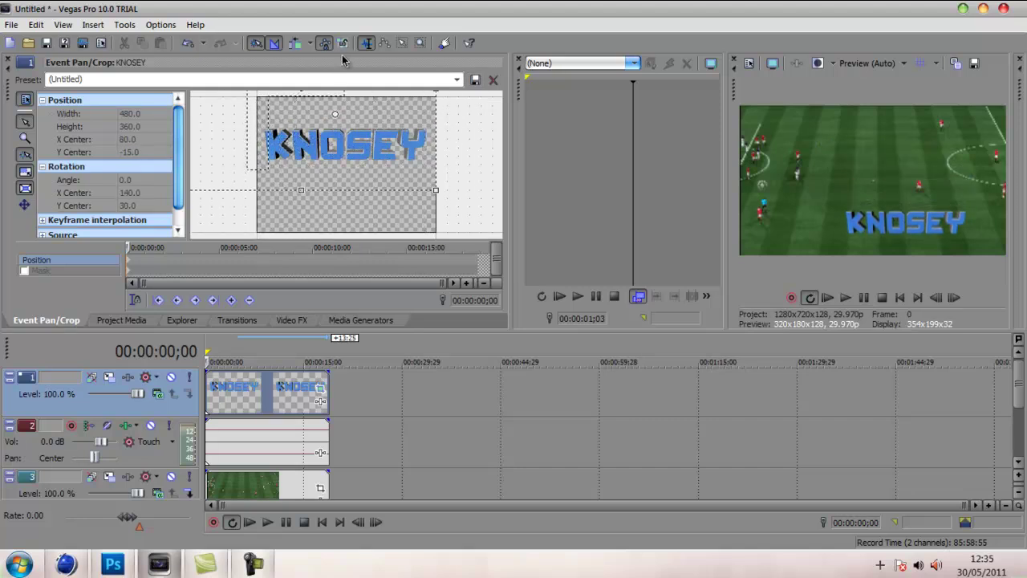
drag(436, 190, 456, 208)
drag(378, 170, 356, 155)
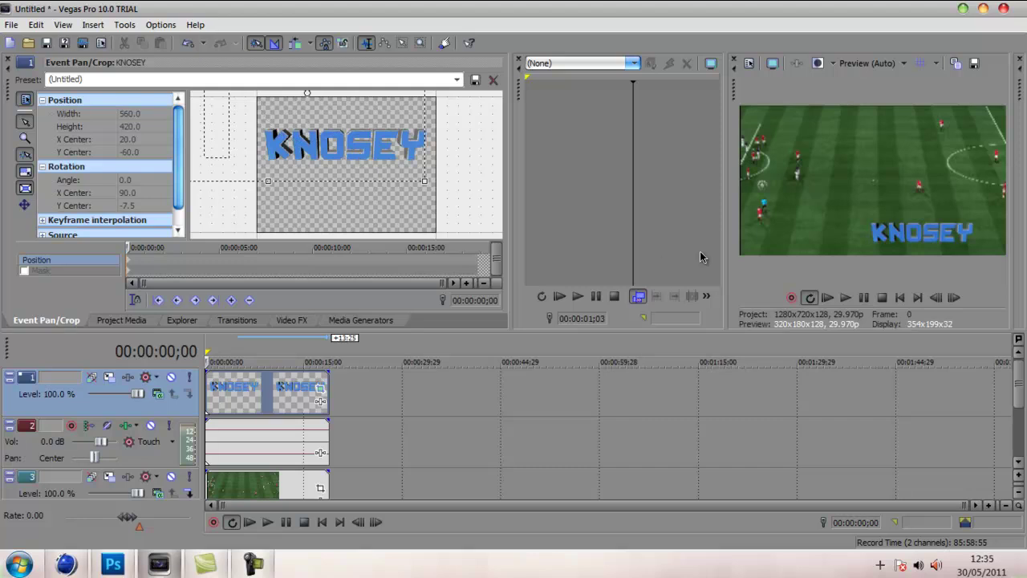
click(829, 299)
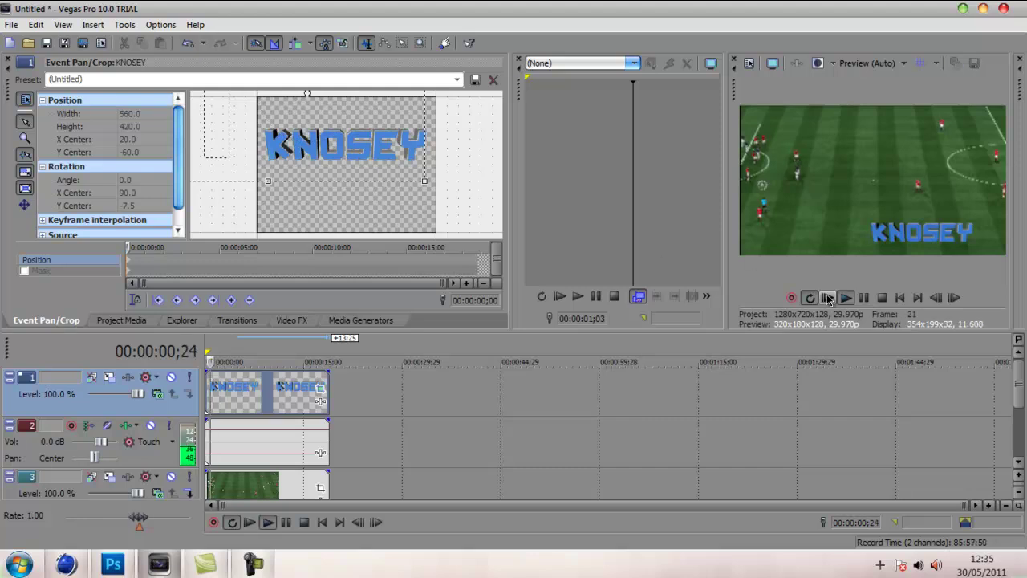